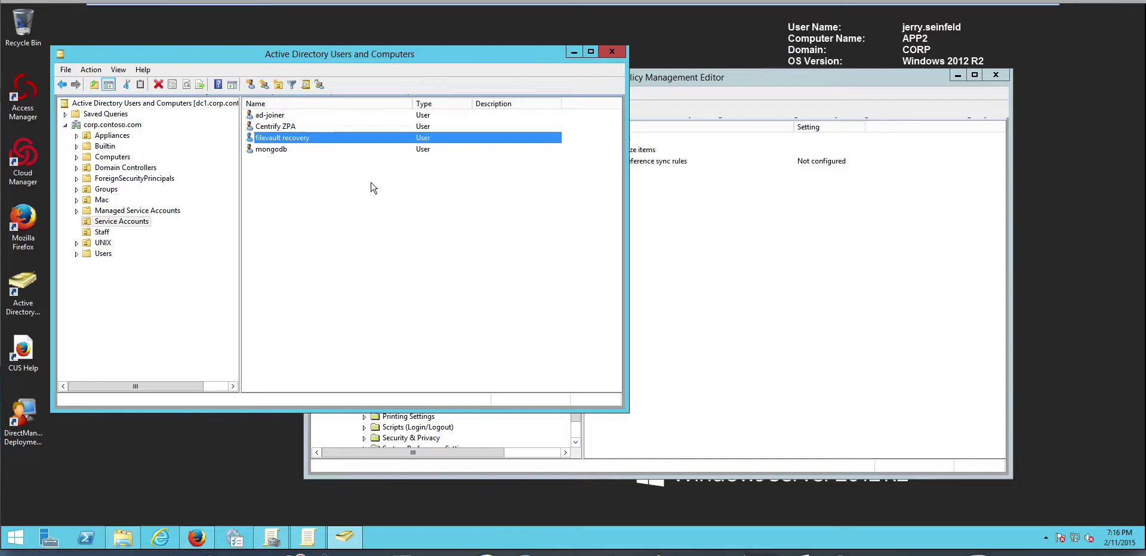
# Step: Confirm the filevault recovery account's home folder maps U: to \\app1\home\filevault.recovery, closing without changes
pyautogui.doubleClick(316, 138)
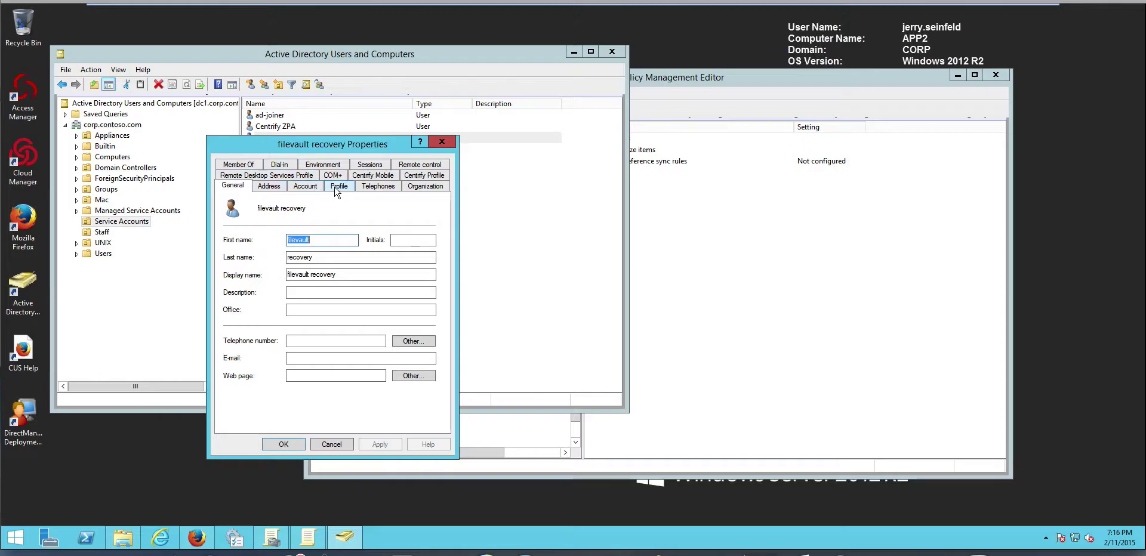
pyautogui.click(338, 187)
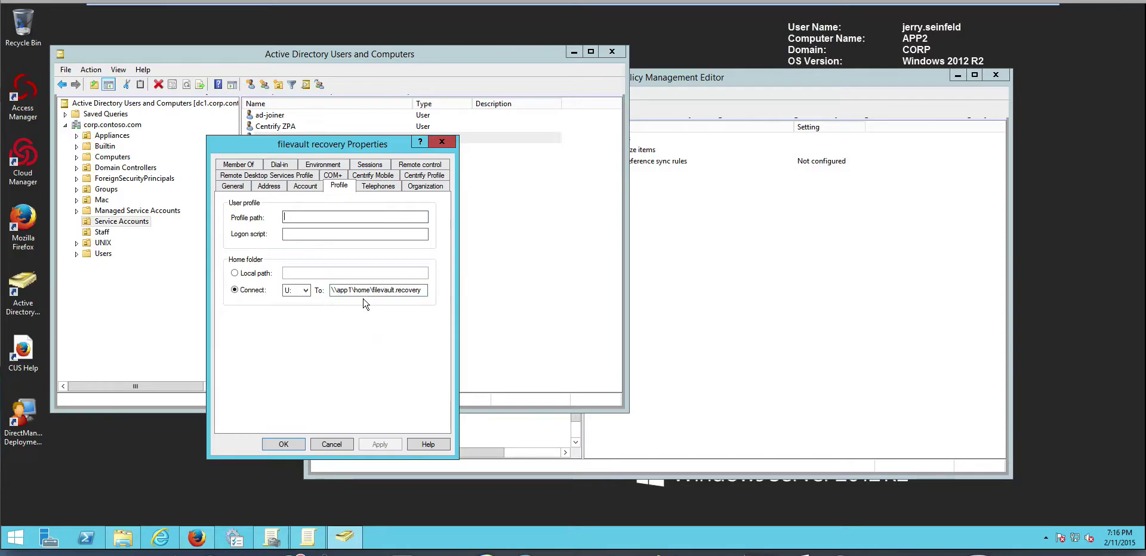
pyautogui.click(332, 444)
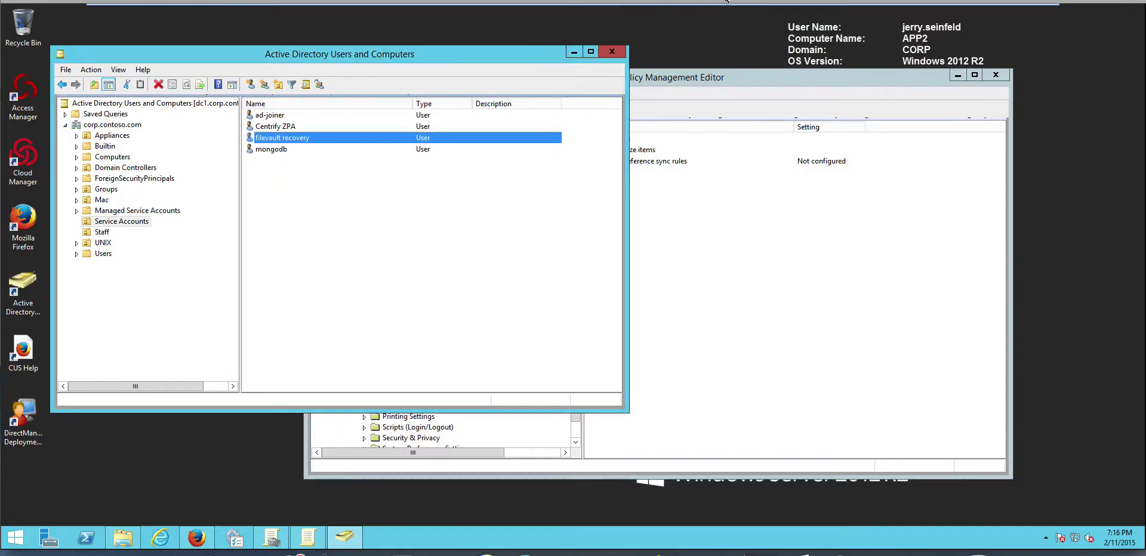
pyautogui.moveTo(726, 3)
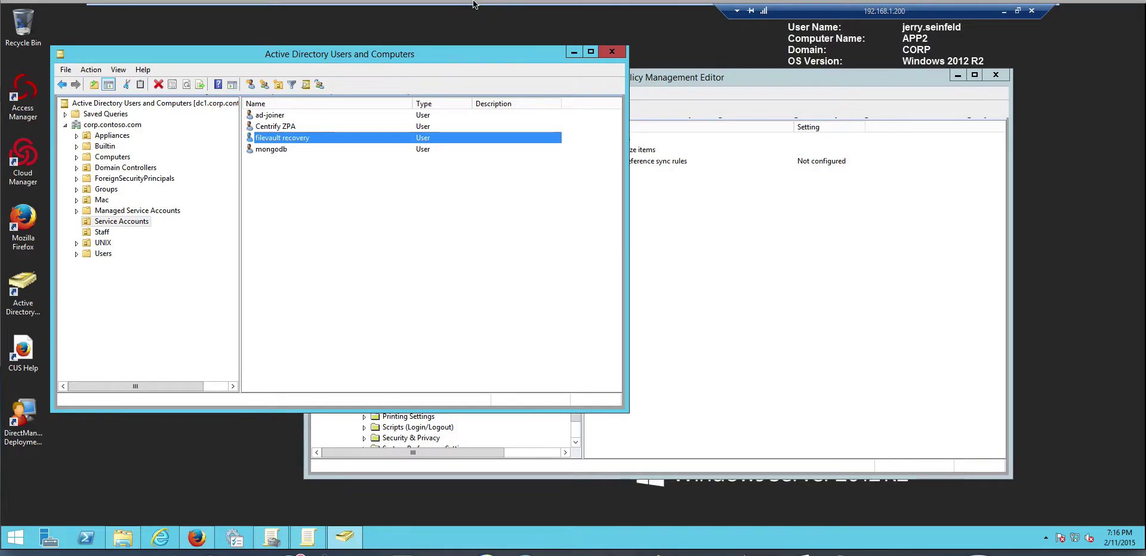
pyautogui.moveTo(490, 12)
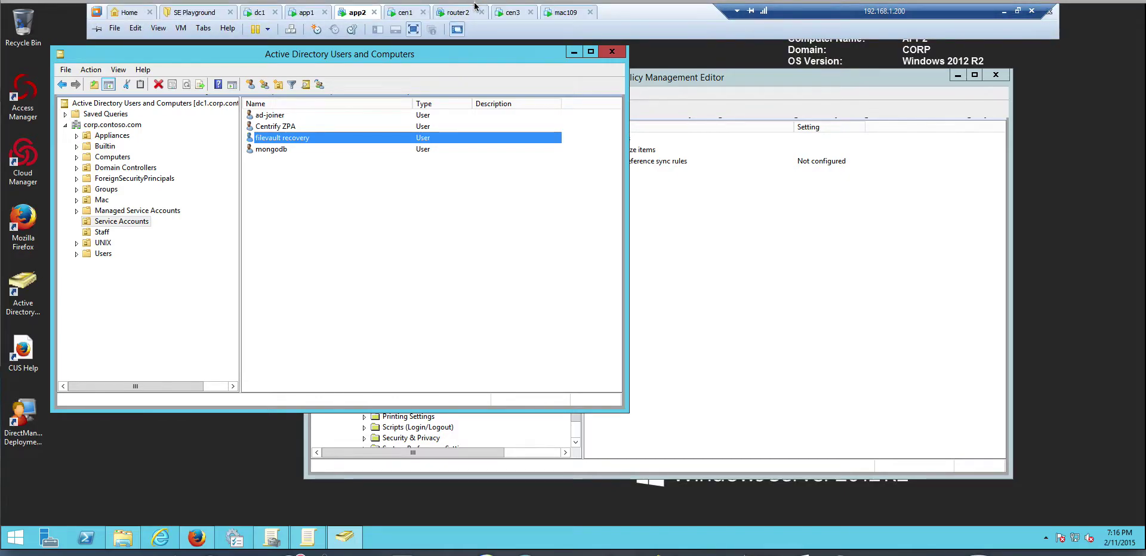
# Step: On the mac109 console, launch Terminal and place its window beside Users & Groups
pyautogui.click(569, 15)
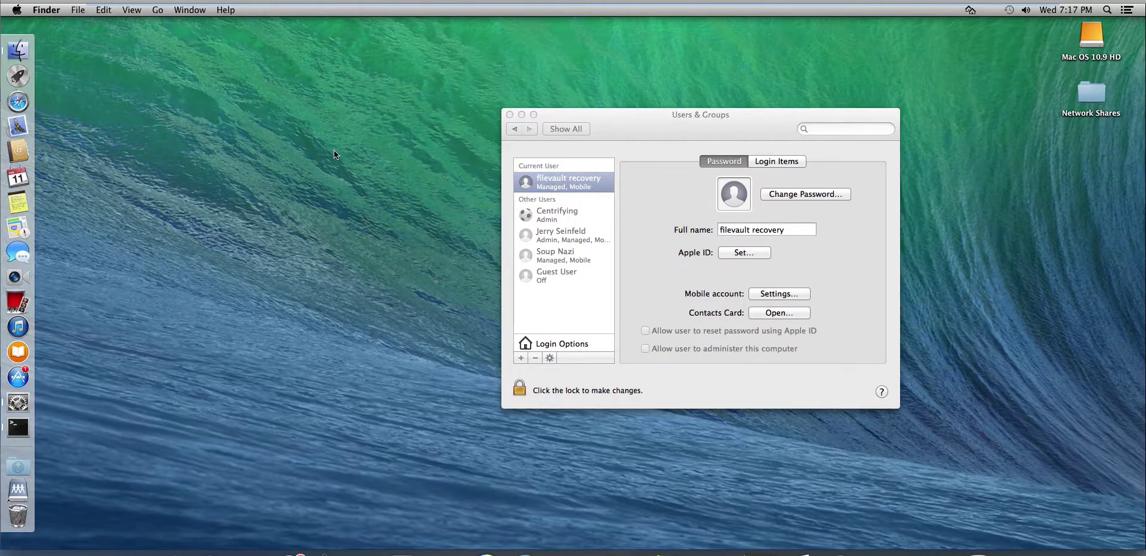
pyautogui.click(18, 428)
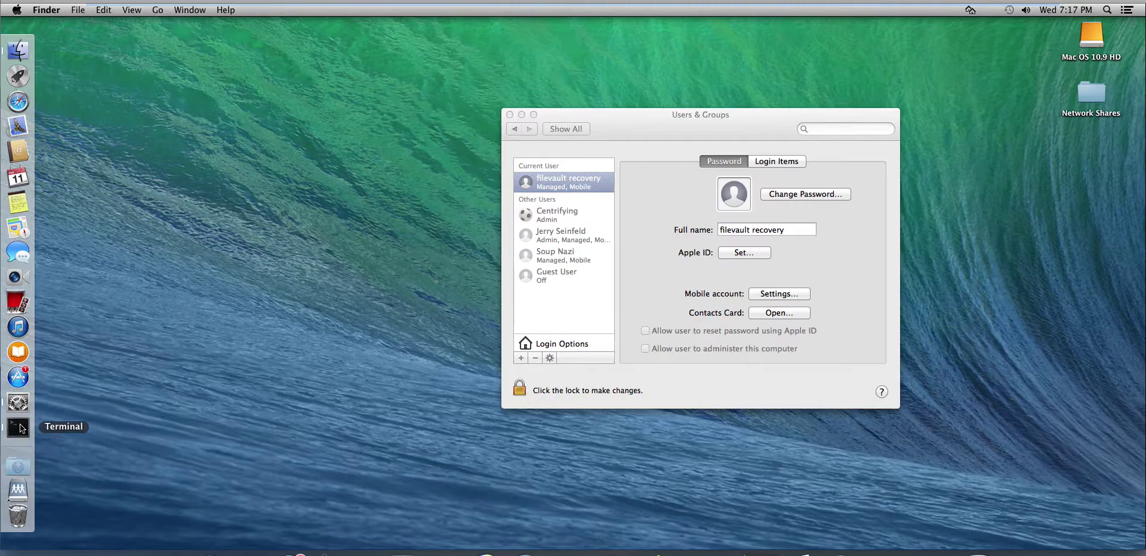
pyautogui.click(271, 228)
pyautogui.moveTo(270, 228); pyautogui.dragTo(316, 167)
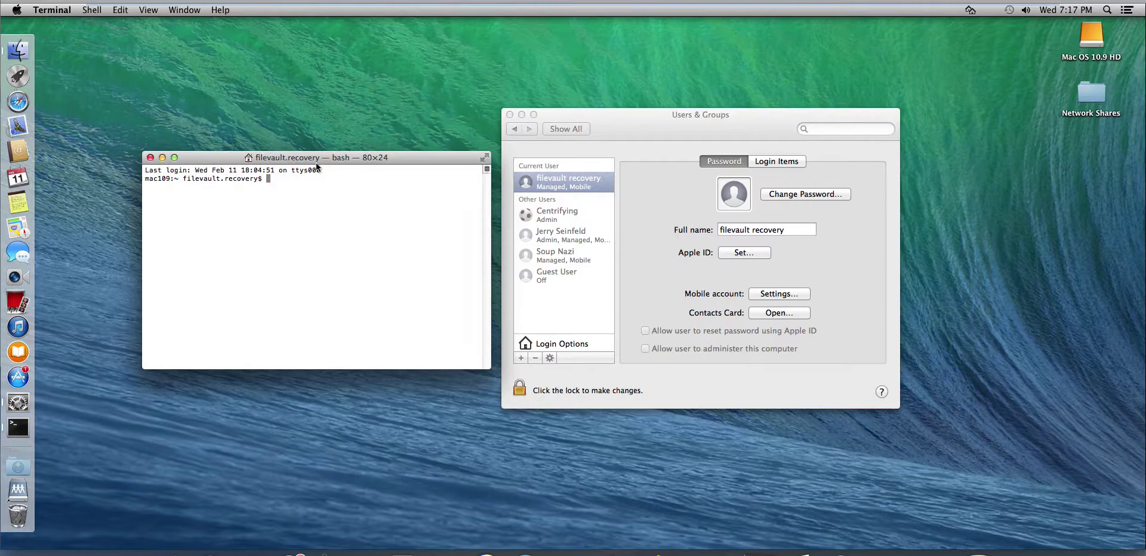
# Step: Run diskutil list to confirm disk0 holds the 650.0 MB Recovery HD partition
pyautogui.write('diskutil list')
pyautogui.press('Return')
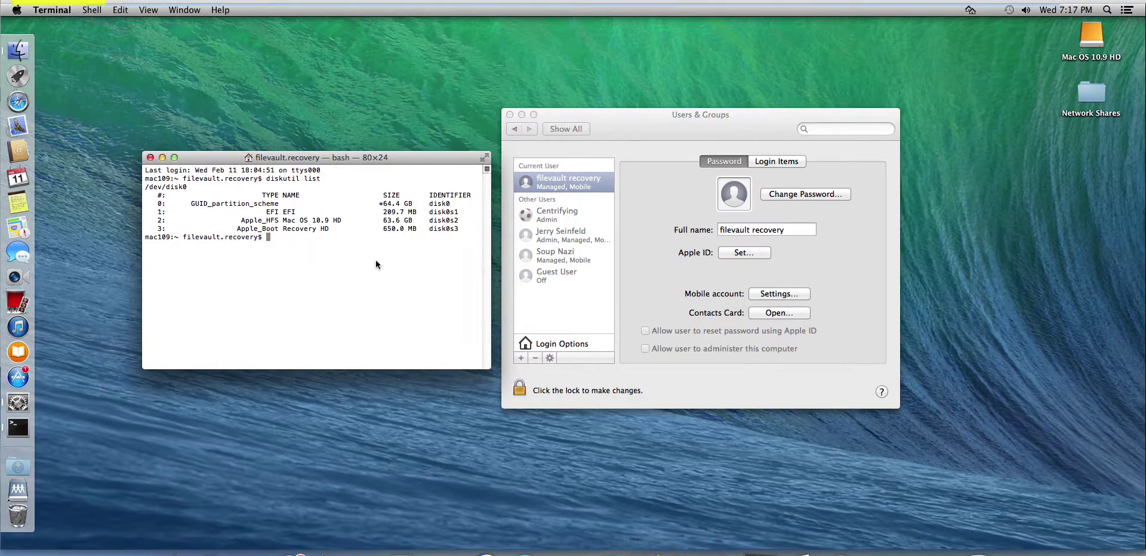
pyautogui.moveTo(372, 196); pyautogui.dragTo(319, 228)
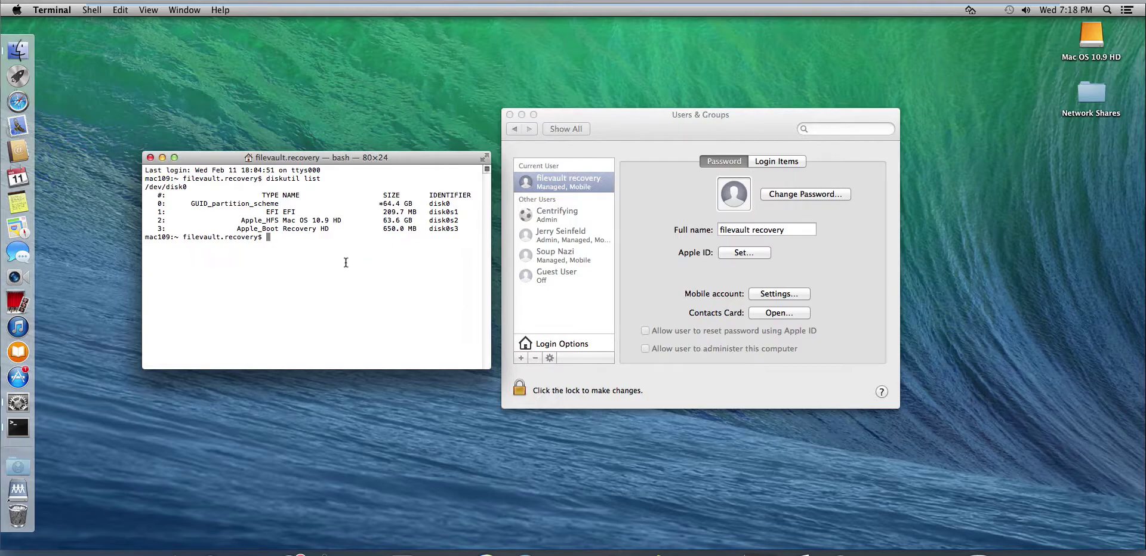
# Step: Clear the screen, then check hostname (mac109.local) and adinfo --name (mac109.corp.contoso.com)
pyautogui.write('cla')
pyautogui.press('BackSpace')
pyautogui.press('BackSpace')
pyautogui.press('BackSpace')
pyautogui.write('clear')
pyautogui.press('Return')
pyautogui.write('hostn')
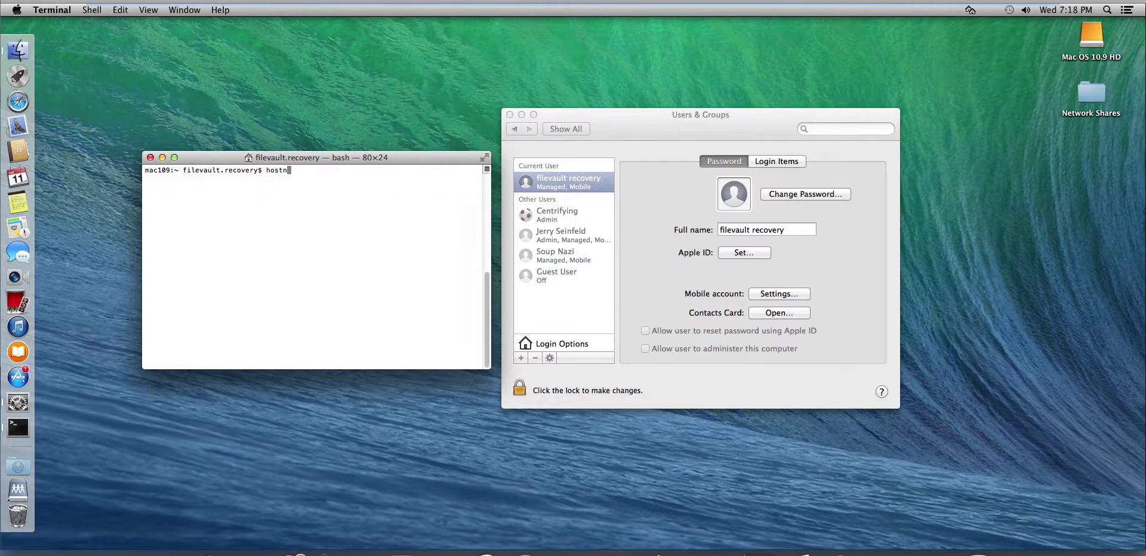
pyautogui.write('ame')
pyautogui.press('Return')
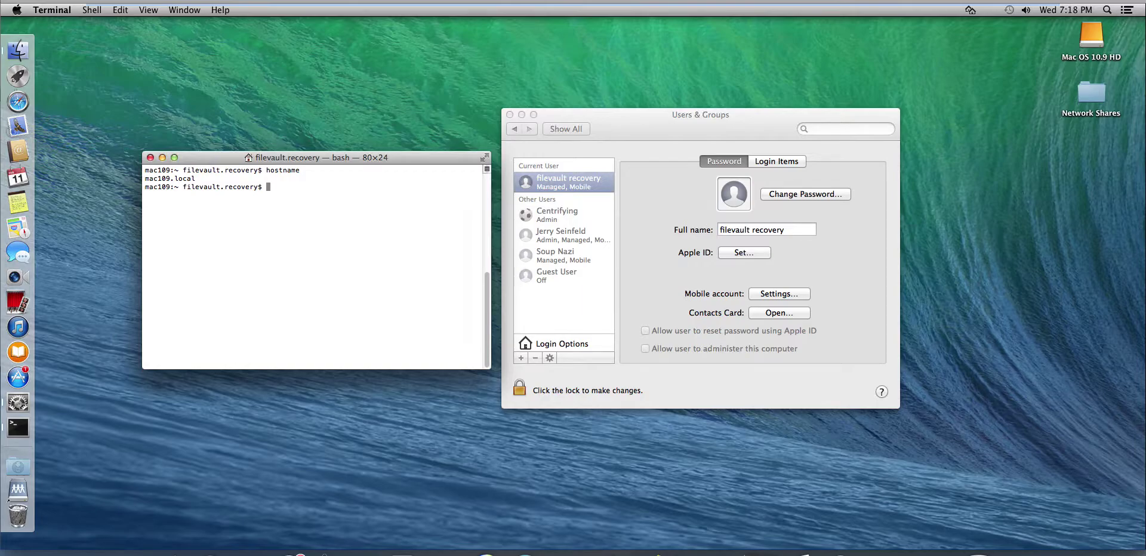
pyautogui.write('adinfo --name')
pyautogui.press('Return')
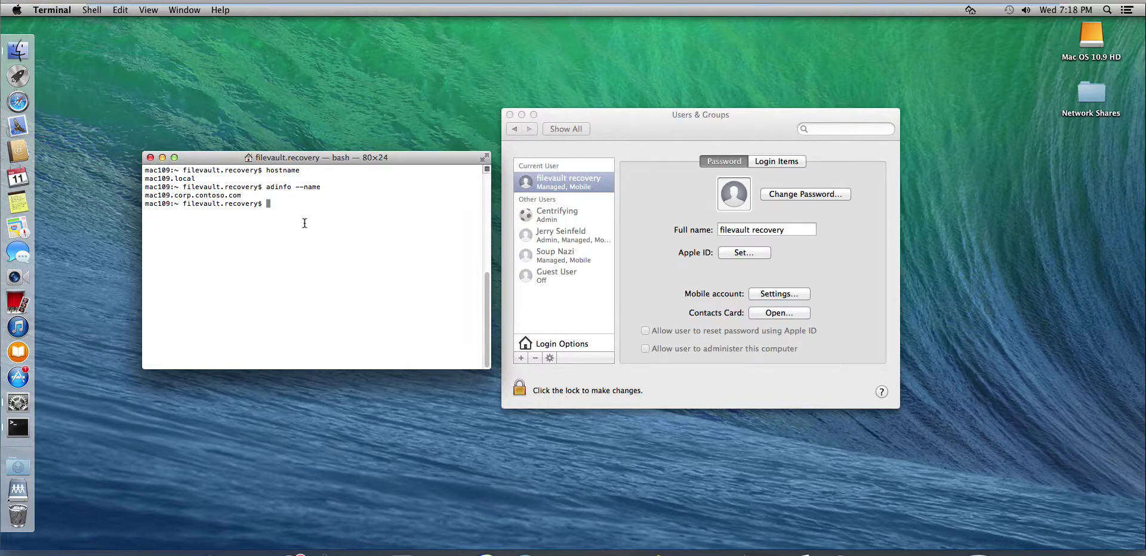
# Step: List the mac109$ computer account's AD attributes with adquery user -A, then clear the screen
pyautogui.write('adquery user -A mac109$')
pyautogui.press('Return')
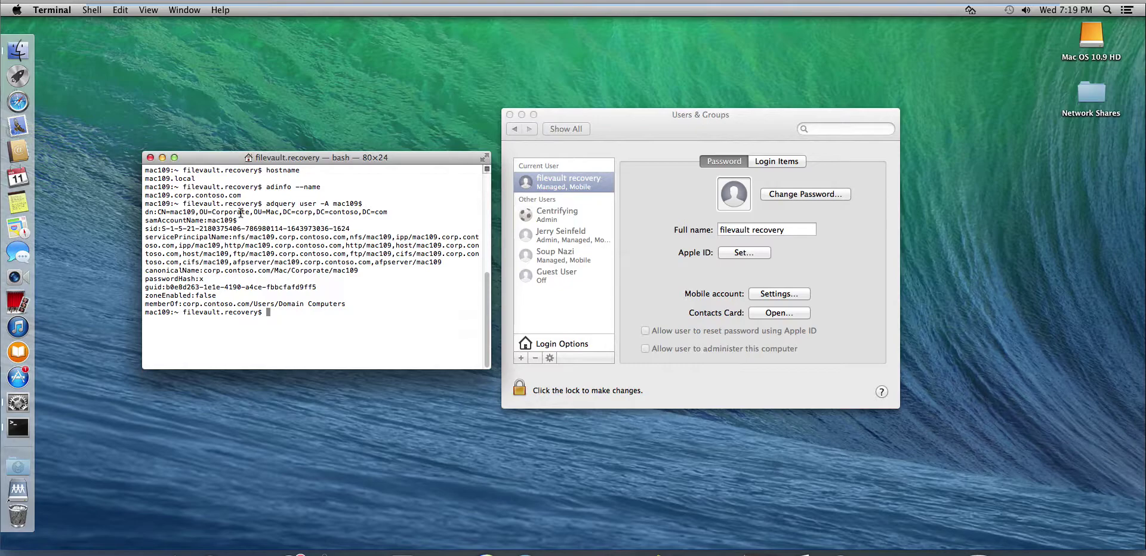
pyautogui.write('clear')
pyautogui.press('Return')
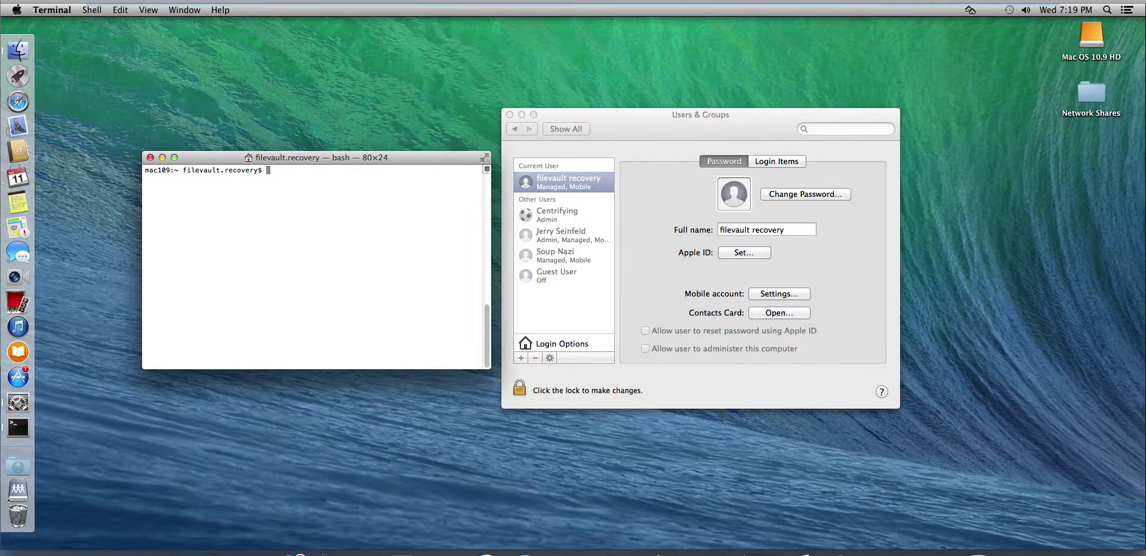
# Step: Run ifconfig to see mac109's en0 address 10.0.0.210
pyautogui.write('ifconfig')
pyautogui.press('Return')
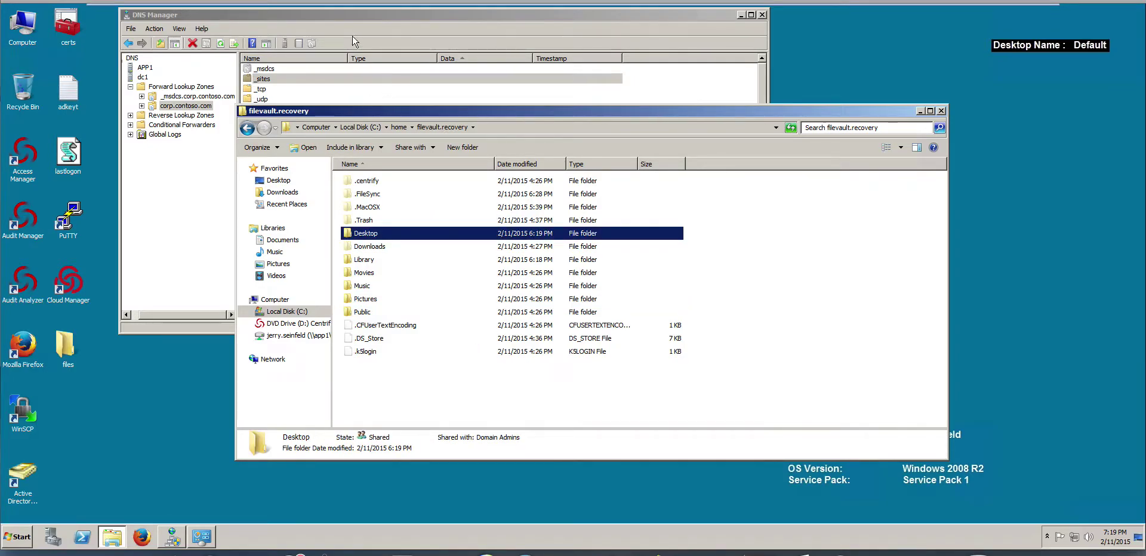
# Step: Find mac109's Host (A) record pointing to 10.0.0.210 in the corp.contoso.com zone
pyautogui.click(354, 33)
pyautogui.scroll(-2, 337, 245)
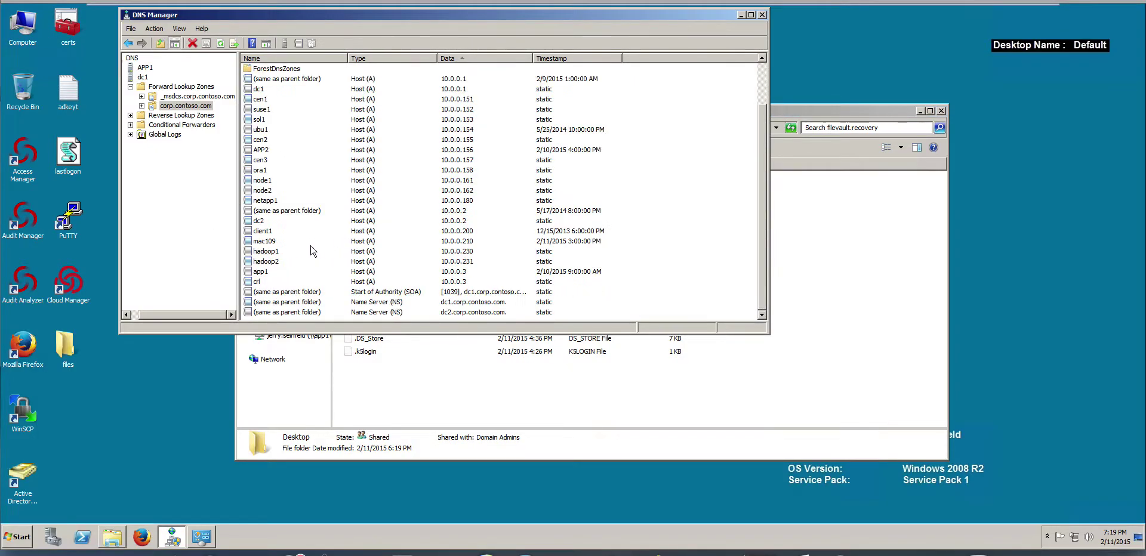
pyautogui.click(267, 242)
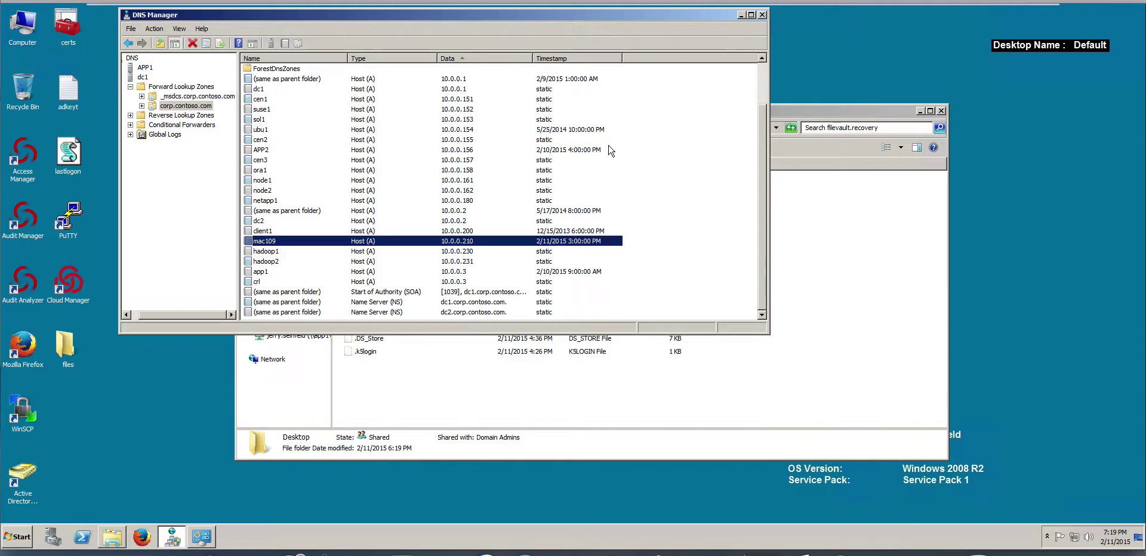
pyautogui.moveTo(741, 9)
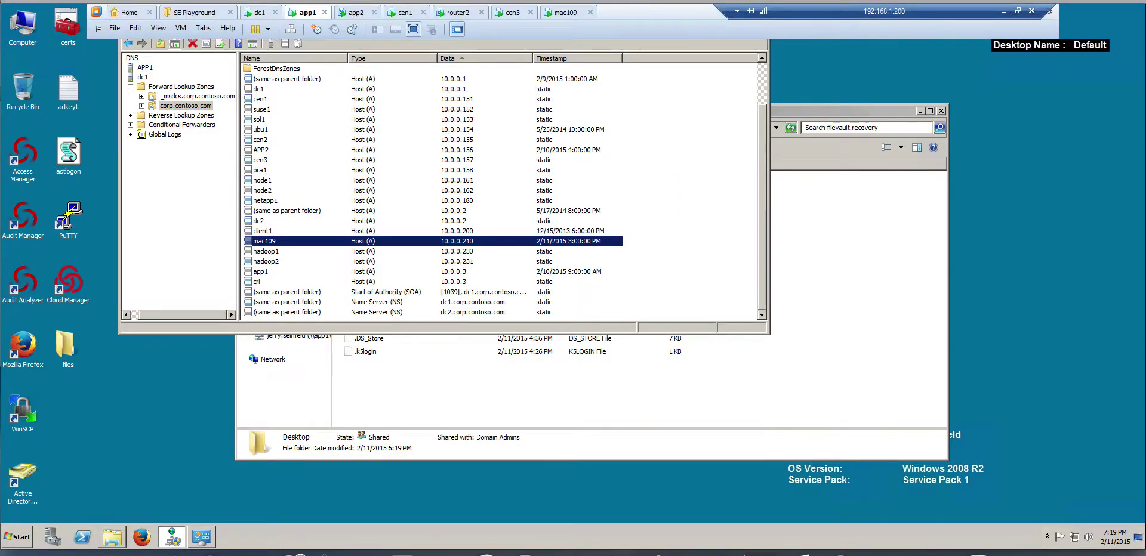